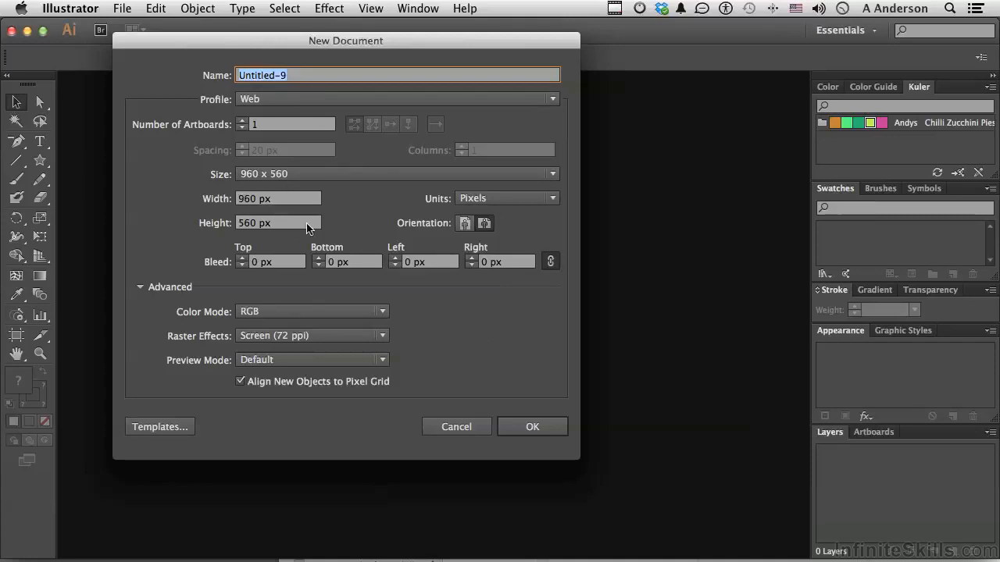
Step: Create the 960 x 560 px web document and float the Symbols panel over the artboard, enlarged to show every symbol
left_click(531, 428)
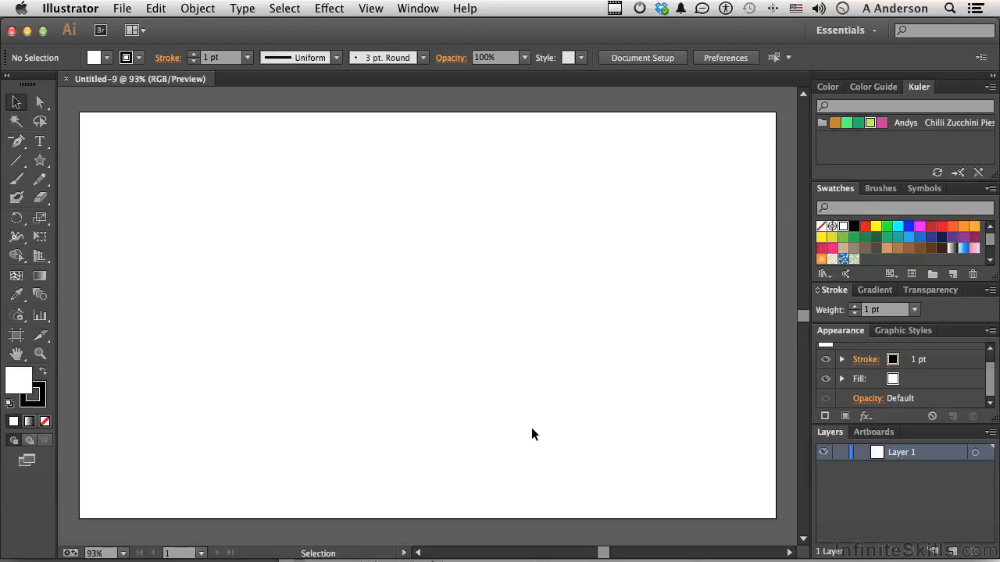
mouse_move(918, 188)
left_mouse_down()
mouse_move(891, 190)
mouse_move(611, 100)
left_mouse_up()
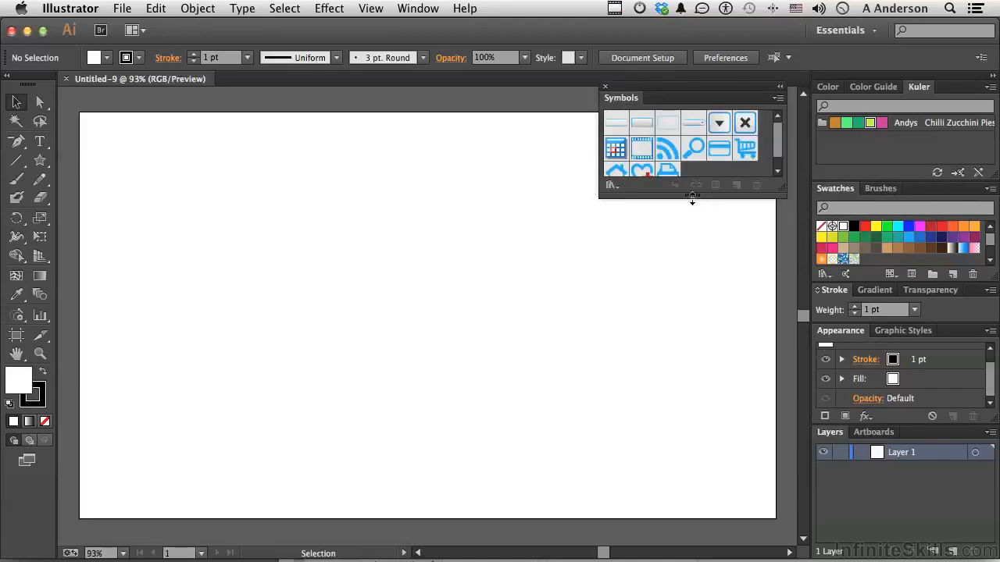
left_click_drag(693, 194, 693, 246)
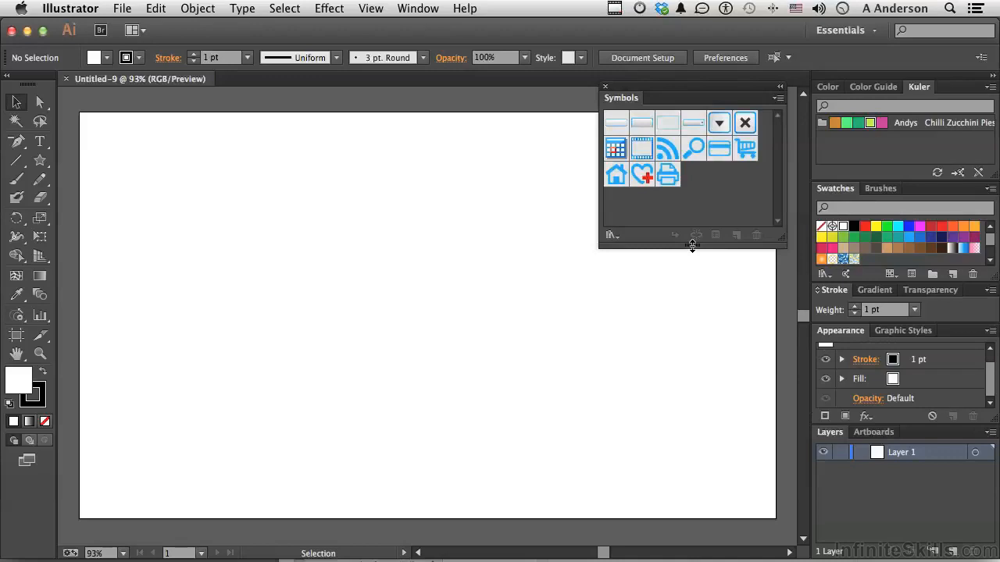
left_click_drag(692, 246, 609, 248)
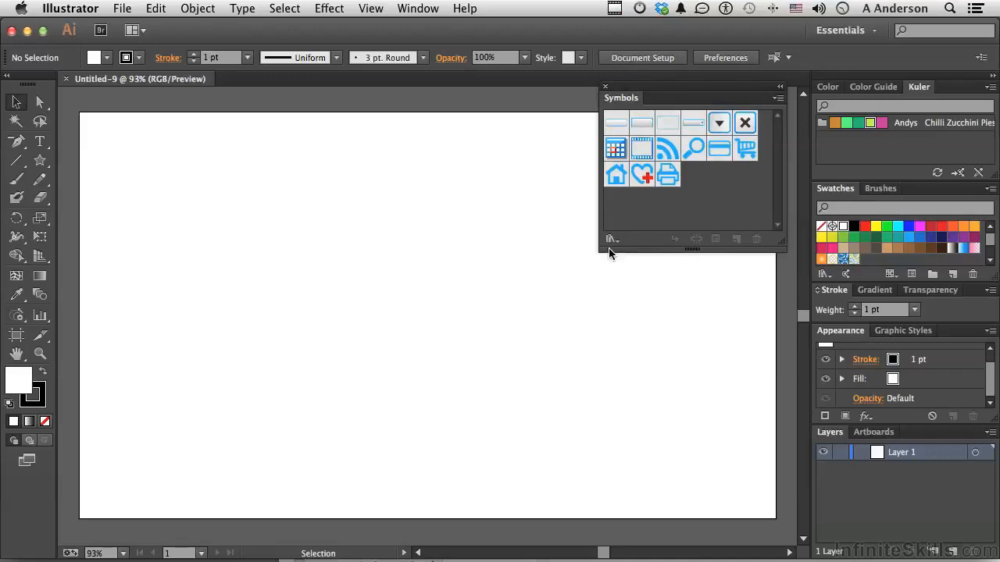
Step: Add the Gerbera symbol from the Flowers library to the document's symbols and place one instance left of the artboard's centre
left_click(610, 240)
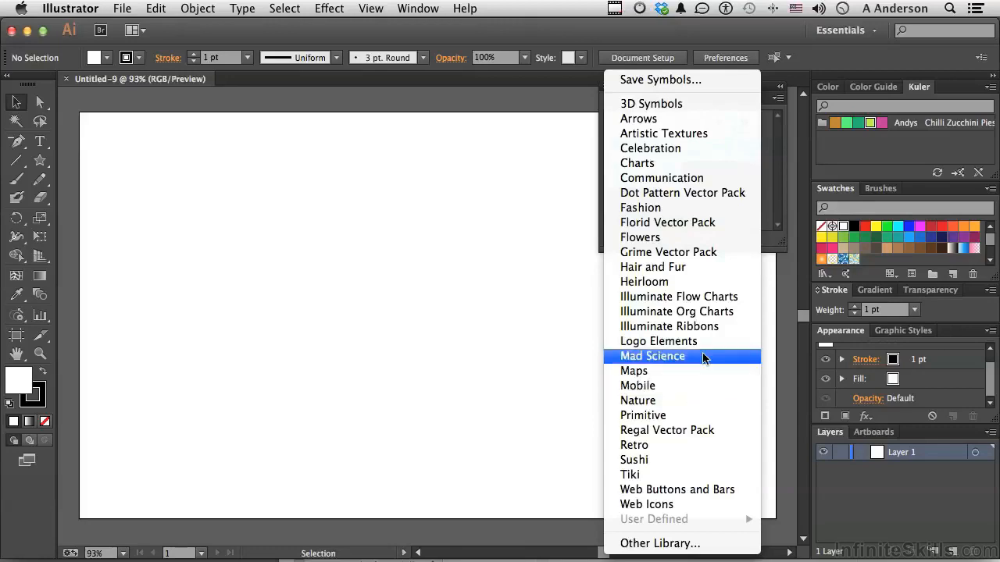
left_click(709, 242)
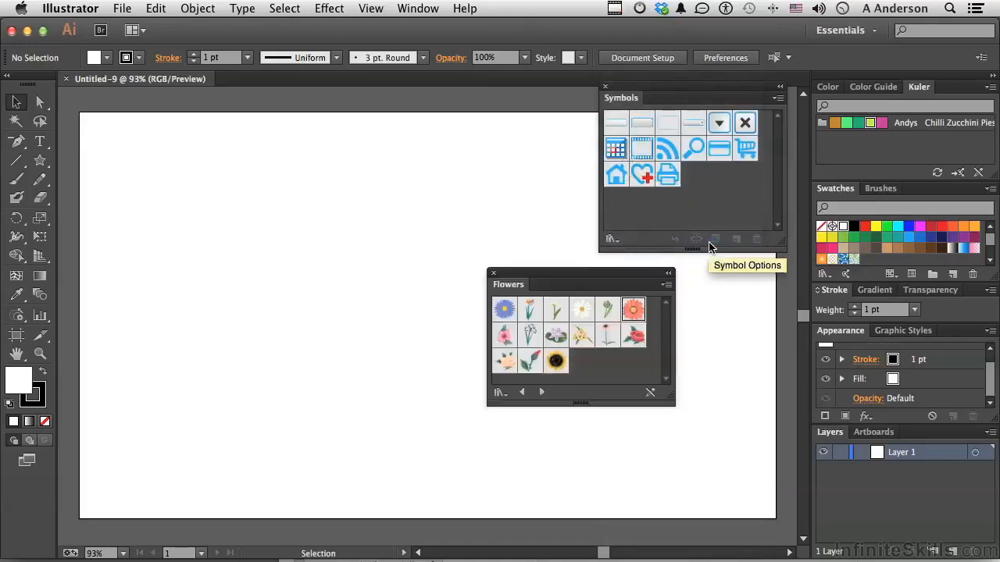
left_click(634, 312)
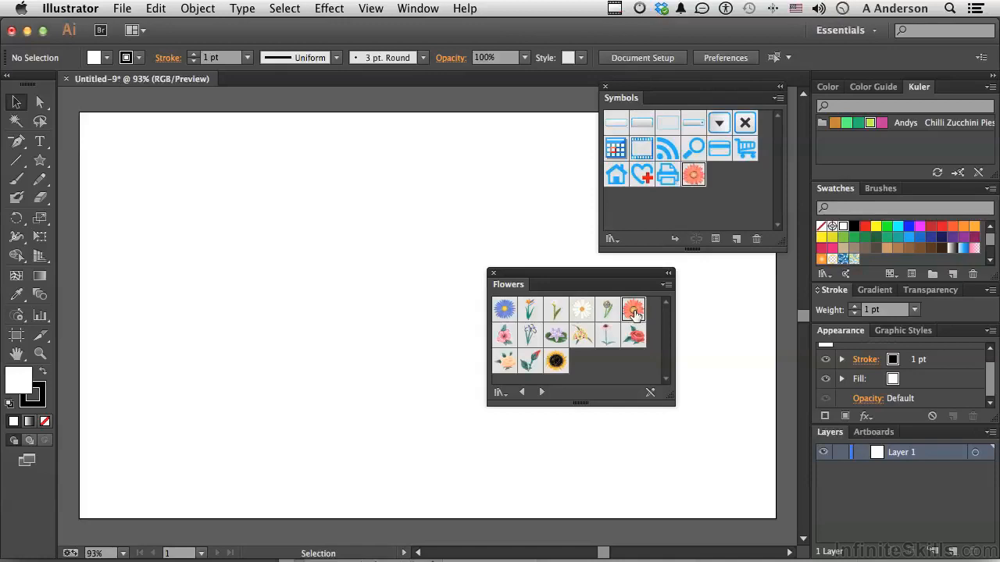
left_click(492, 273)
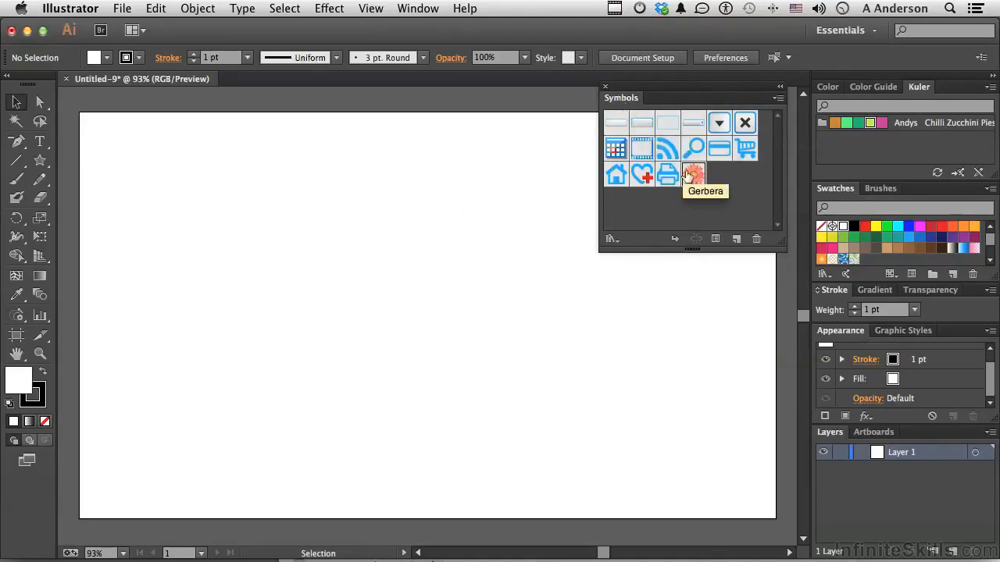
left_click_drag(693, 175, 368, 291)
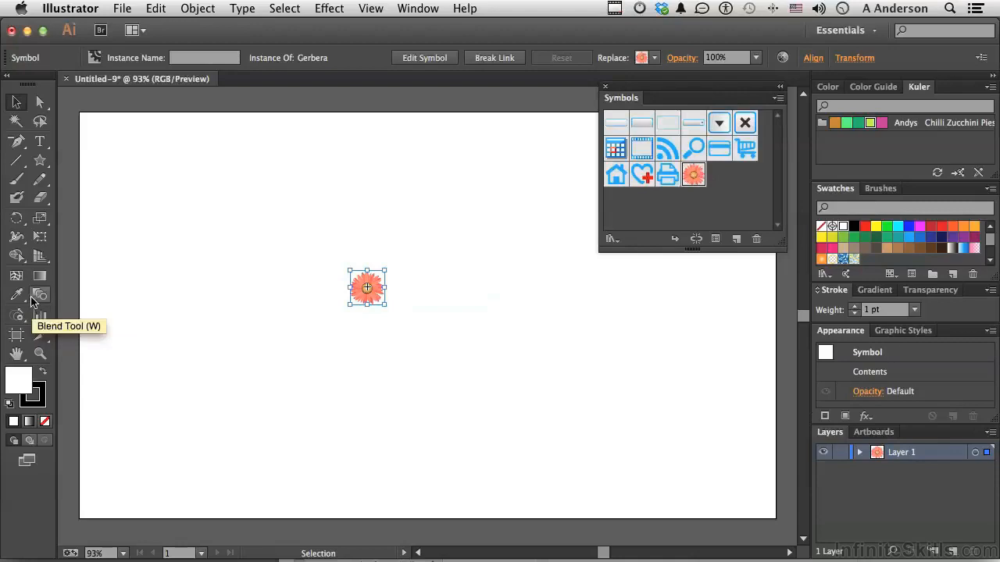
Step: Detach the symbolism tools as a floating toolbar above the flower and return to the Selection tool
left_click(16, 316)
left_click_drag(16, 315, 215, 381)
left_click_drag(149, 334, 381, 99)
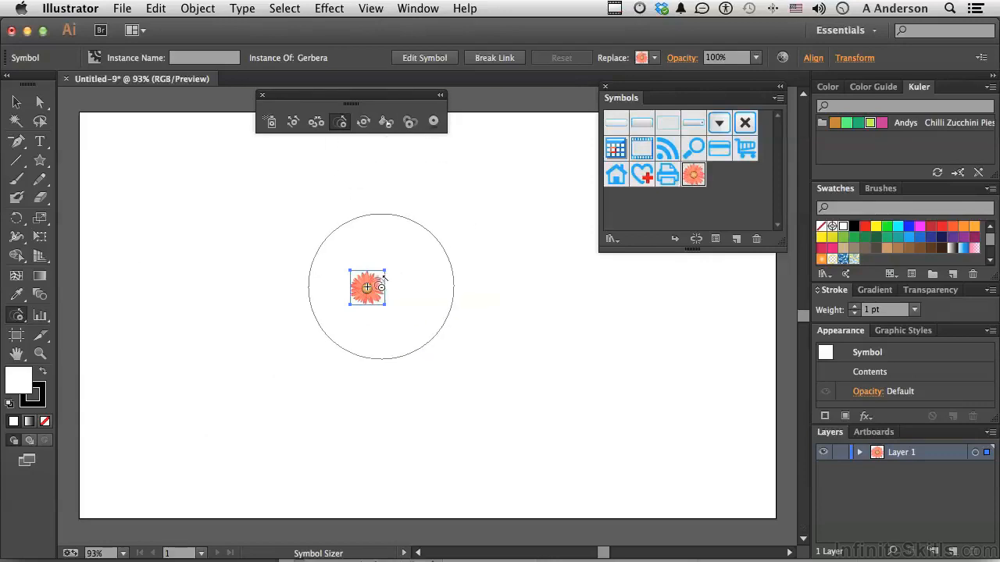
key("v")
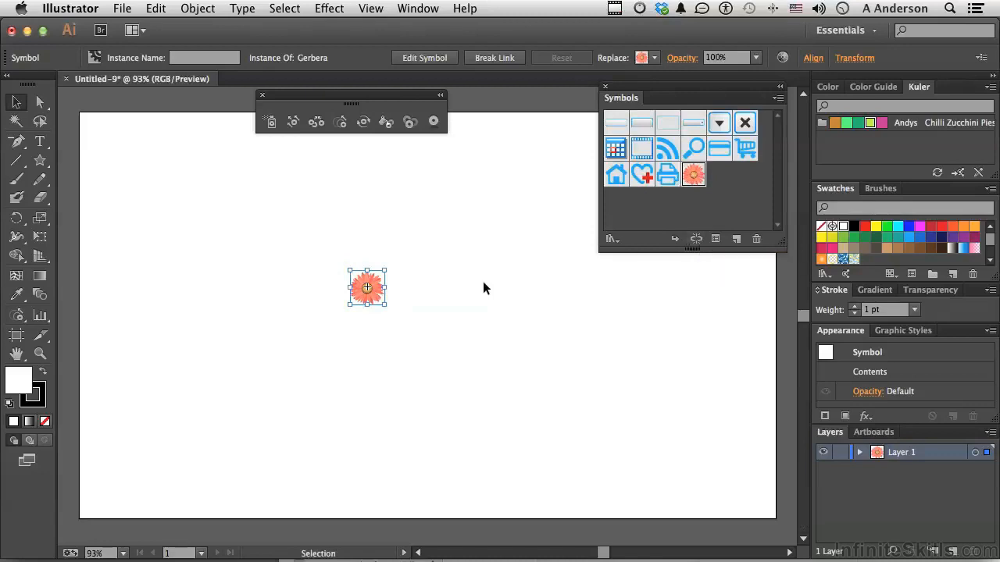
Step: Break the Gerbera instance's link to its symbol, ungroup the flower artwork and deselect it
left_click(694, 240)
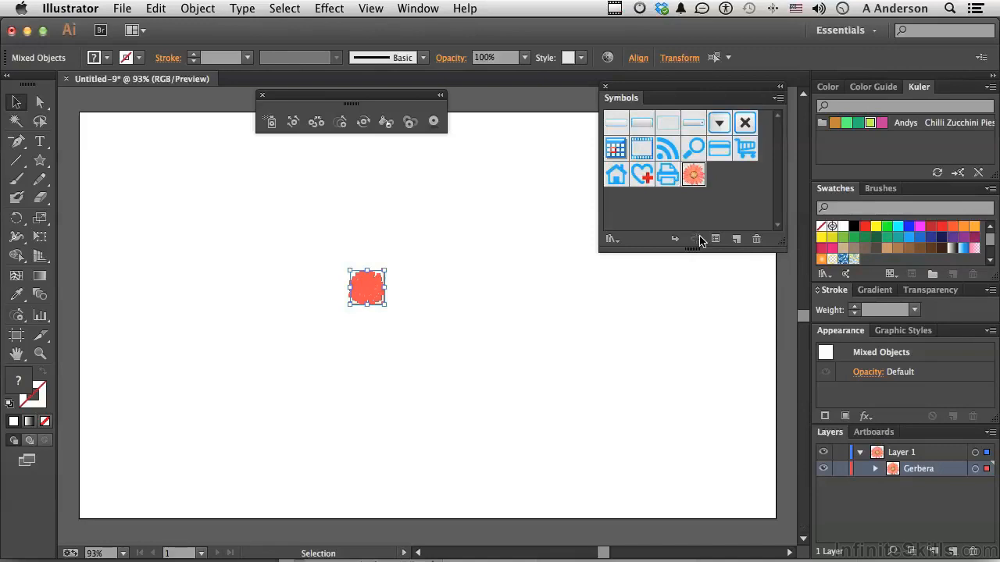
left_click(40, 354)
left_click_drag(330, 260, 401, 324)
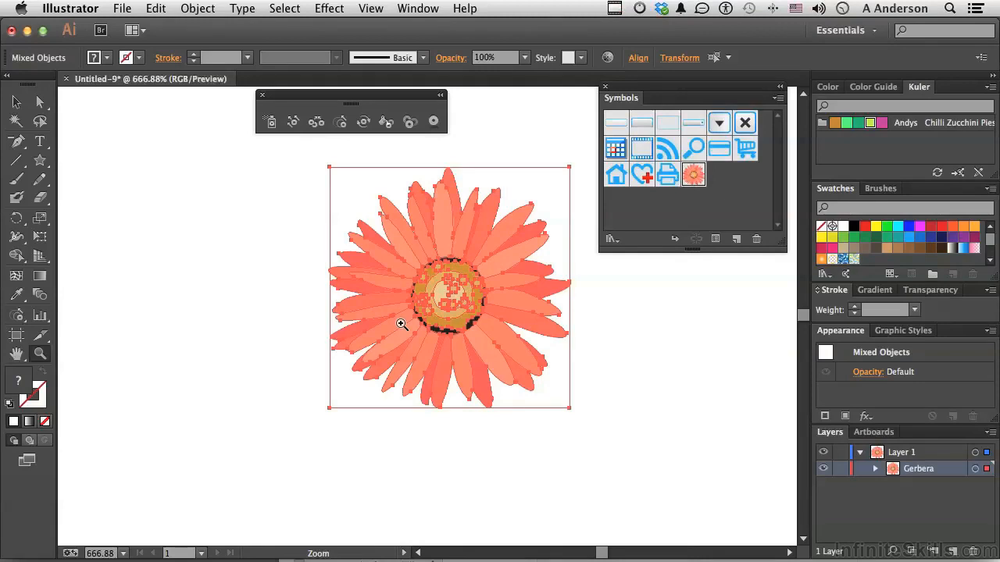
left_click(199, 9)
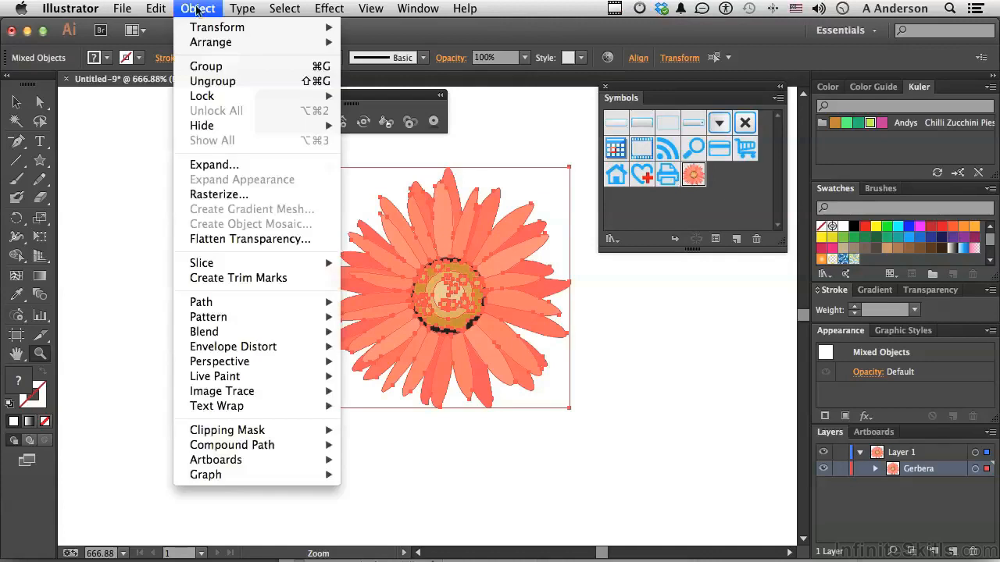
left_click(209, 81)
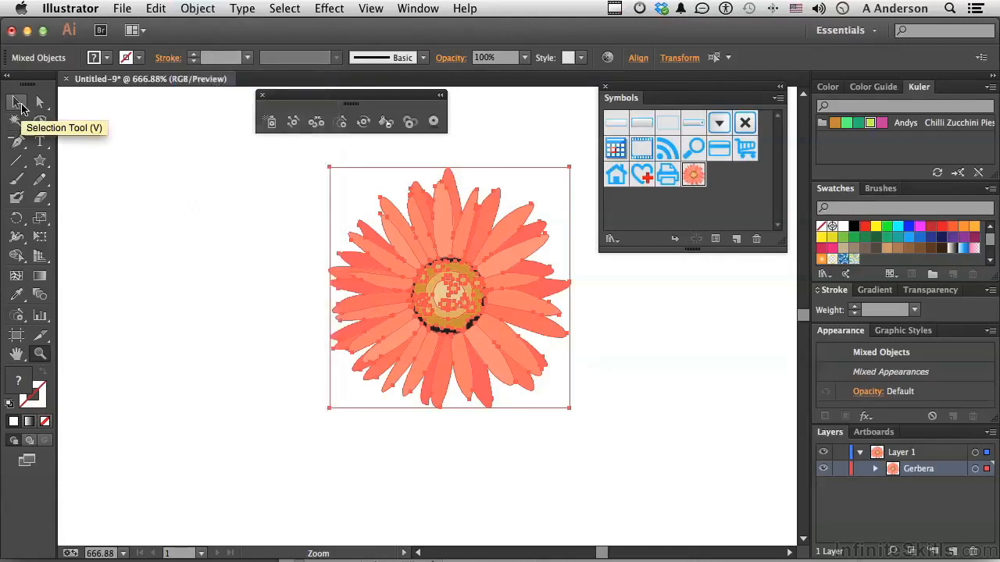
left_click(19, 106)
left_click(229, 225)
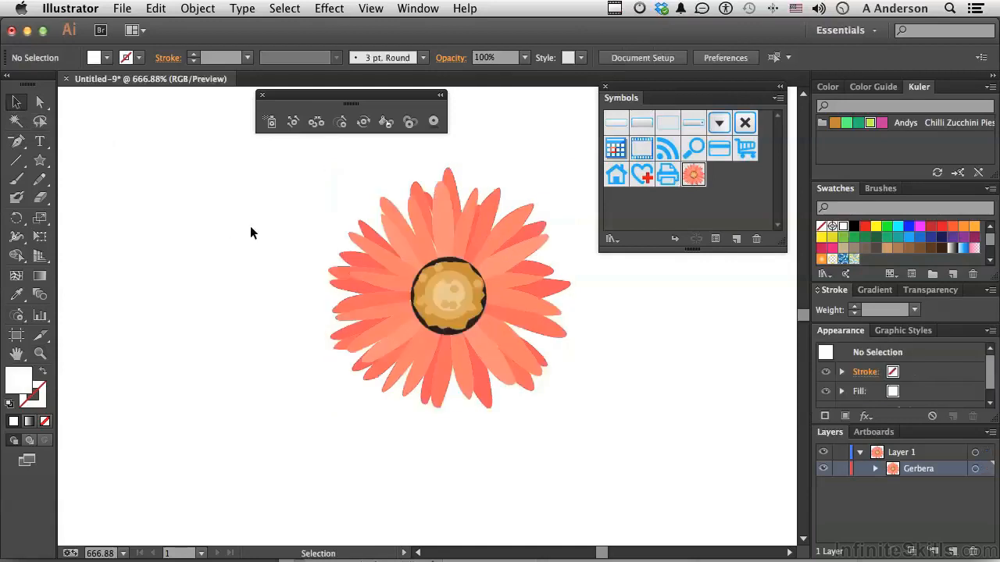
Step: Delete the three layered tan and gold shapes from the flower's centre, keeping the black disc and small dots
left_click(443, 296)
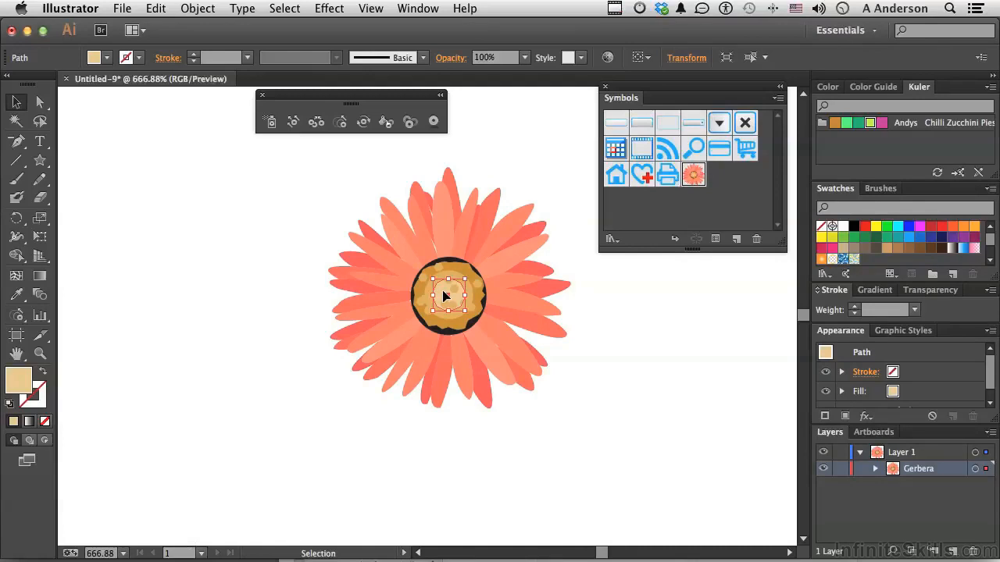
key("Delete")
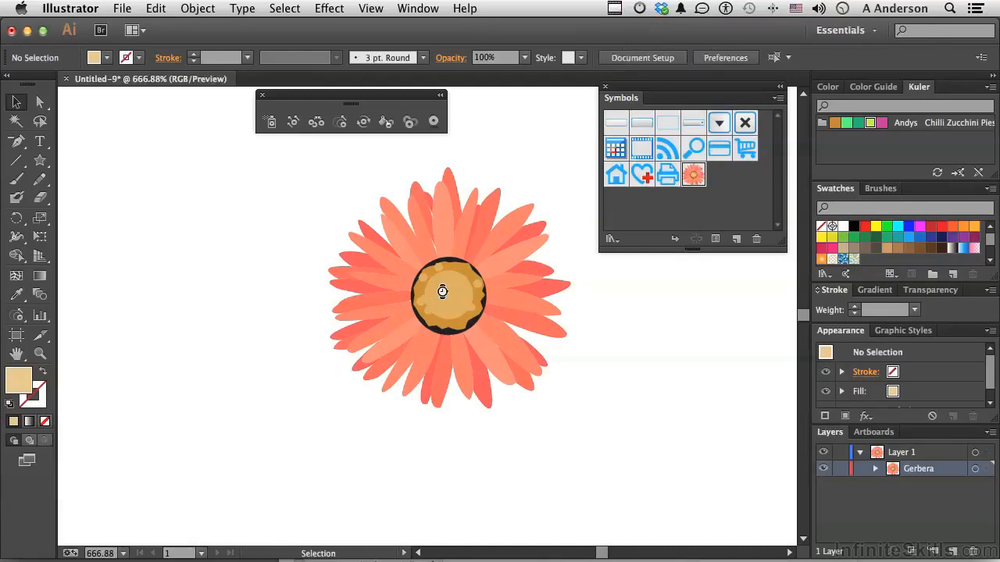
left_click(450, 296)
key("Delete")
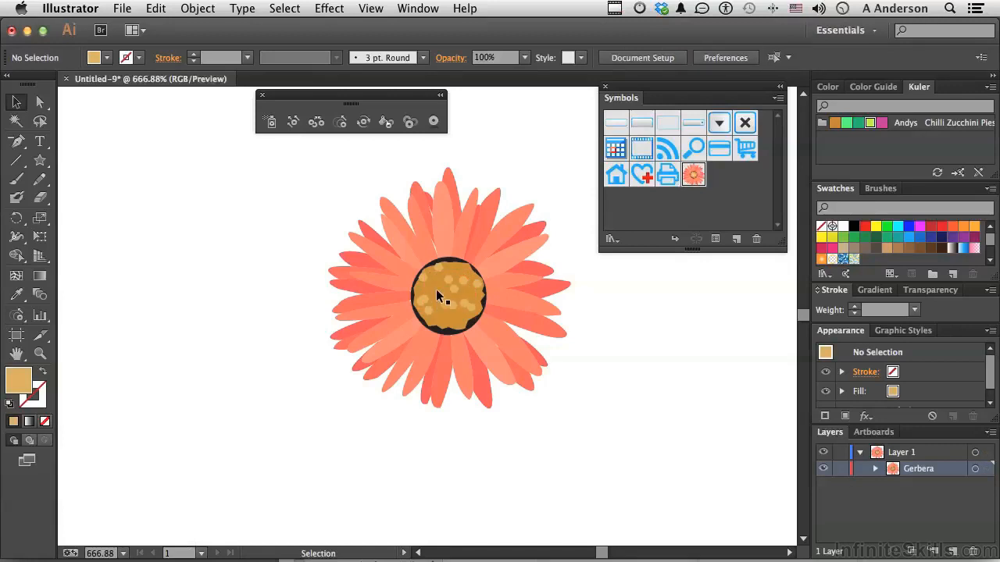
left_click(437, 291)
key("Delete")
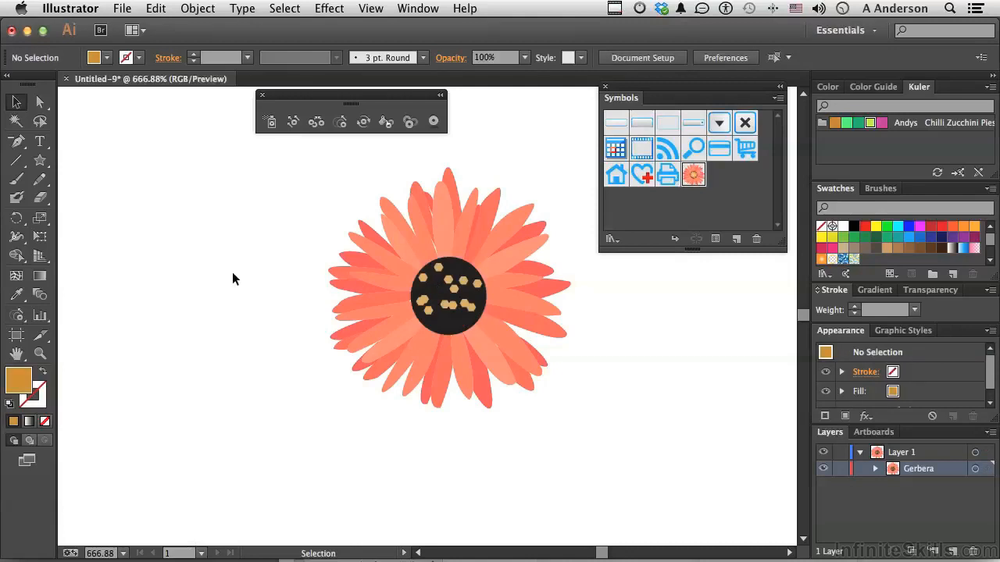
Step: Delete the small overlapping tan dots near the left edge of the flower's black centre
left_click(425, 299)
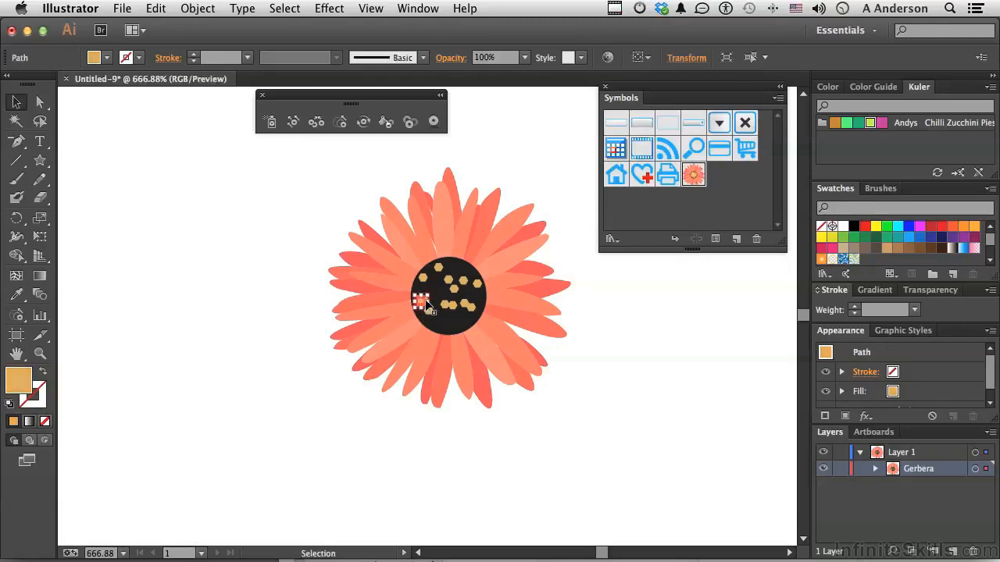
key("Delete")
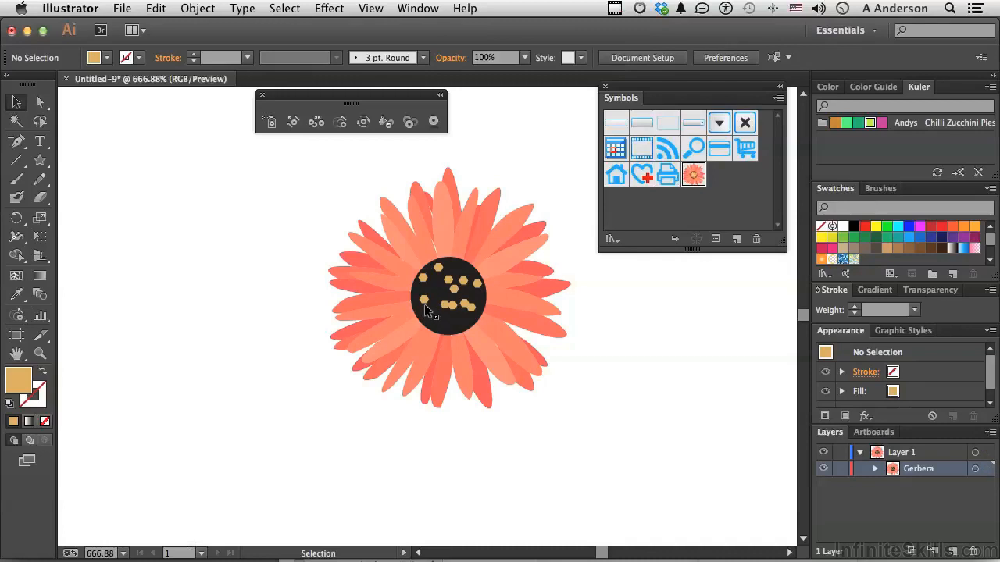
left_click(423, 299)
key("Delete")
Step: Select all remaining tan dots in the flower's centre by their same fill color and delete them together
left_click(465, 304)
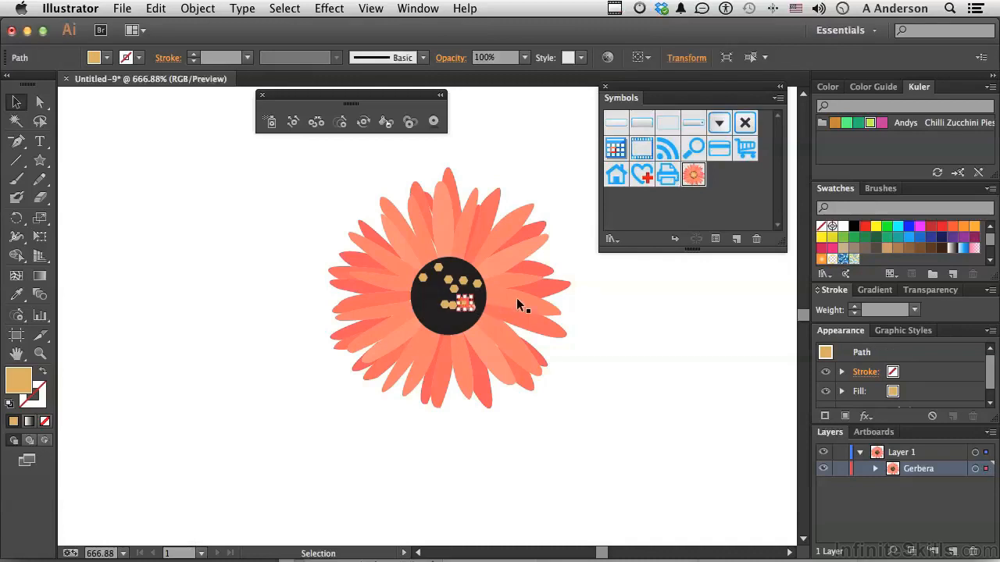
left_click(285, 8)
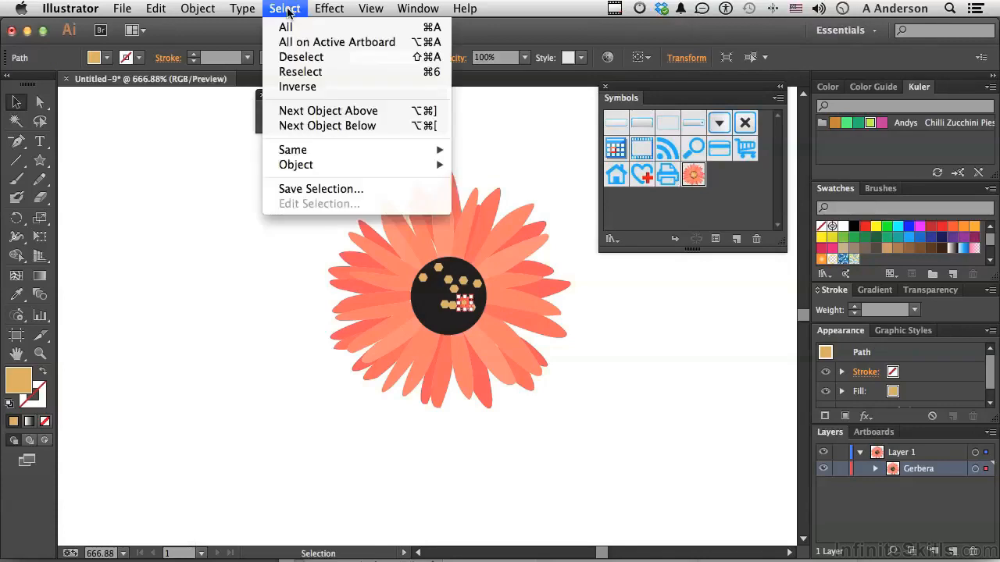
mouse_move(328, 153)
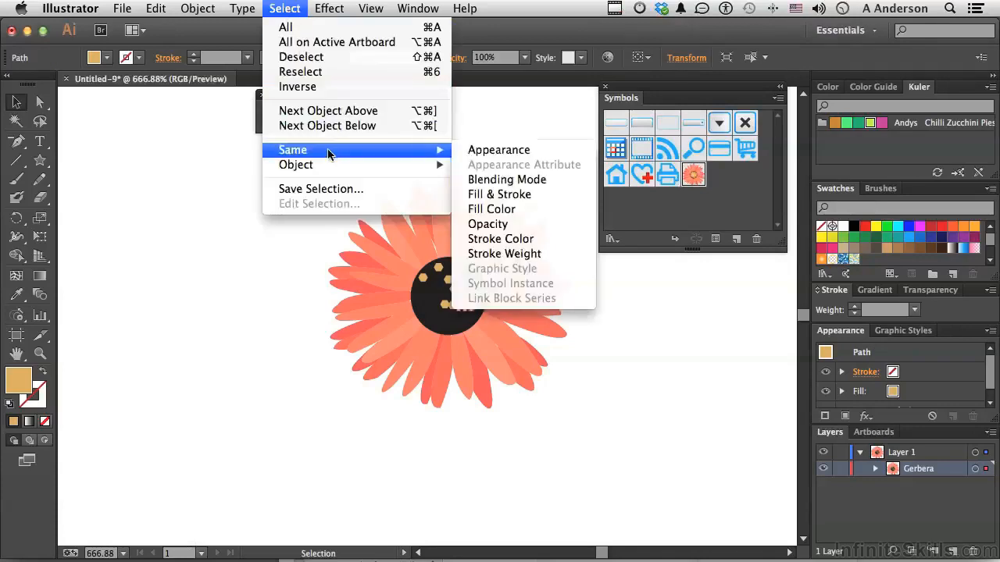
left_click(524, 209)
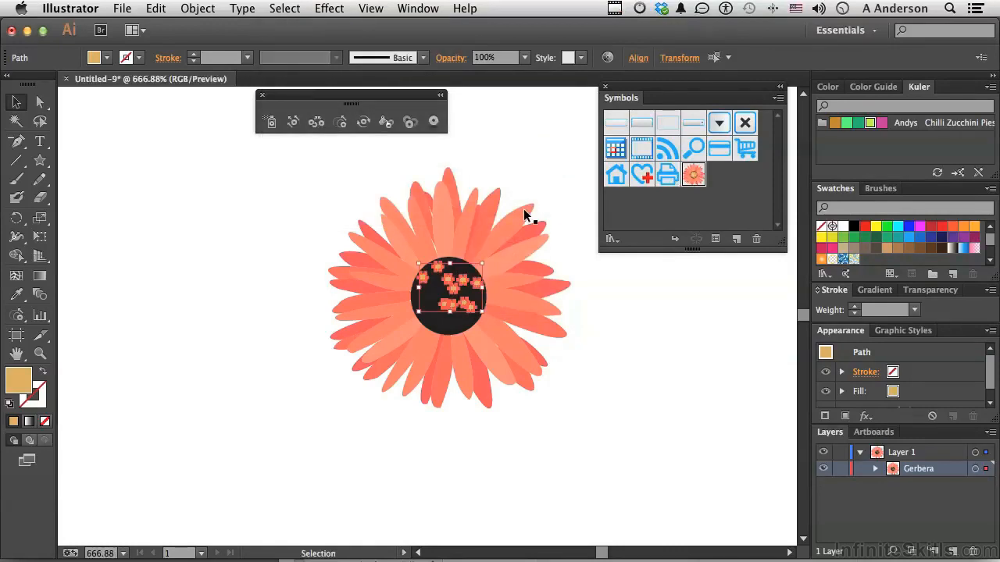
key("Delete")
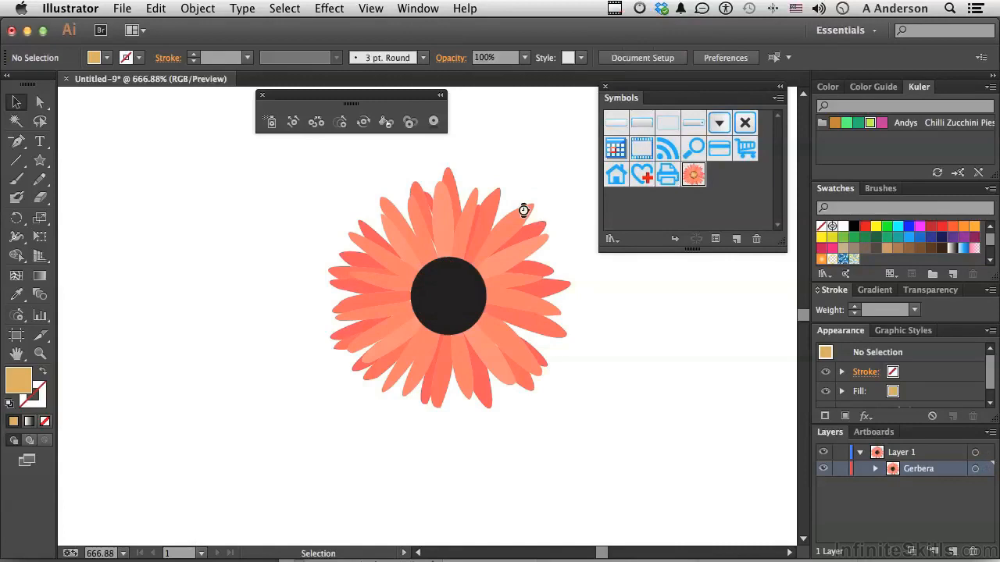
Step: Fill the flower's black centre with the blue gradient swatch, set the gradient type to Radial and deselect it
left_click(449, 307)
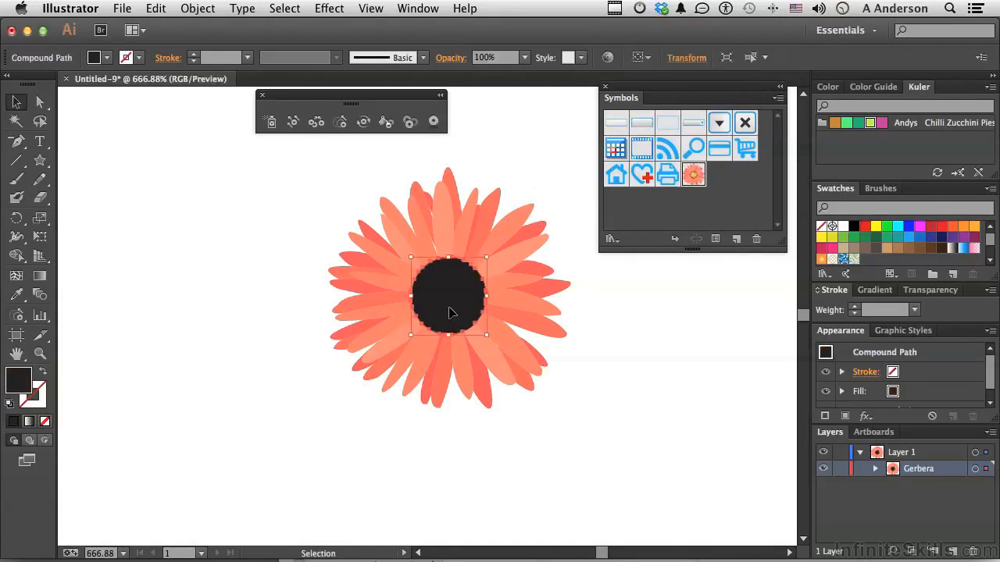
left_click(963, 249)
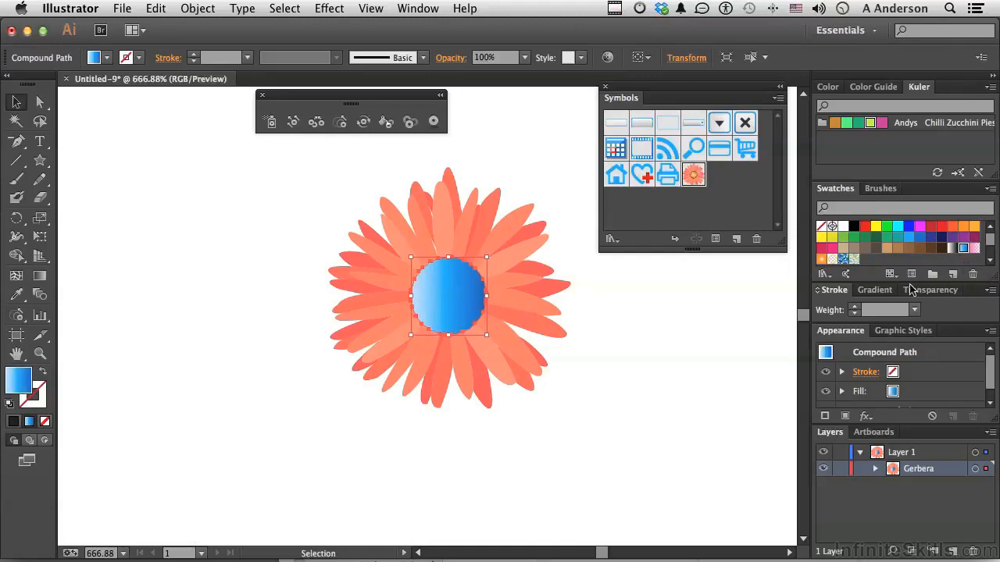
left_click(874, 291)
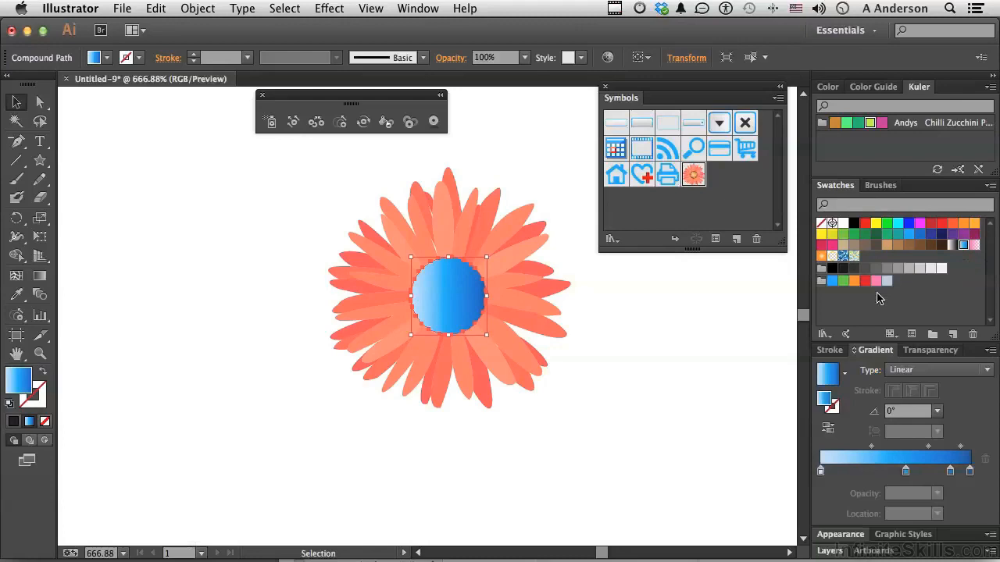
left_click(902, 372)
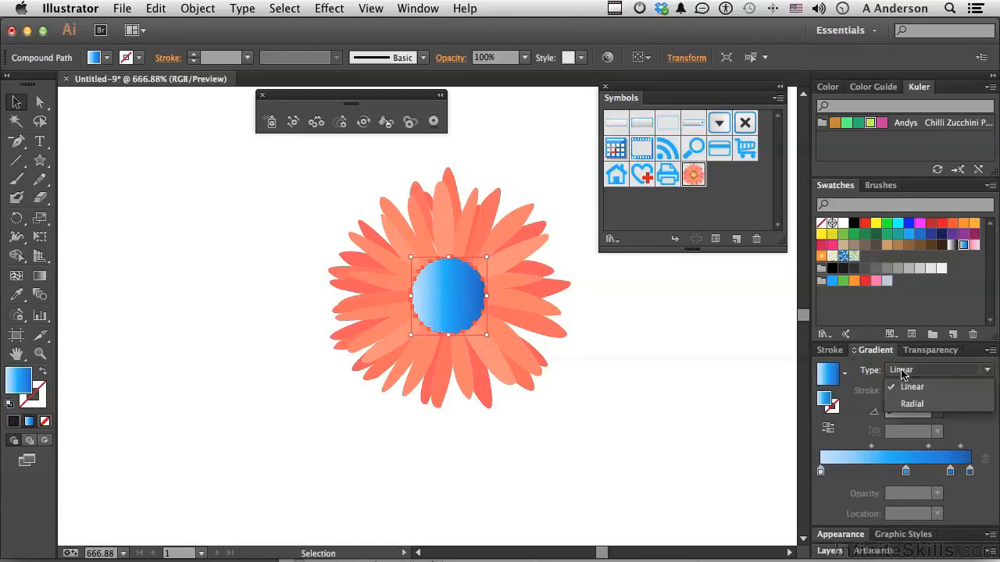
left_click(911, 404)
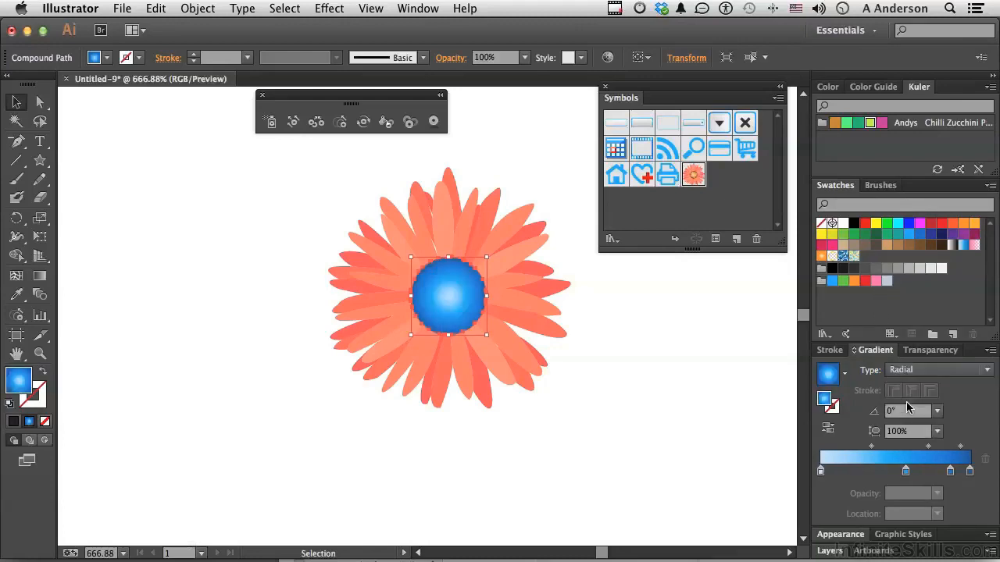
left_click(694, 436)
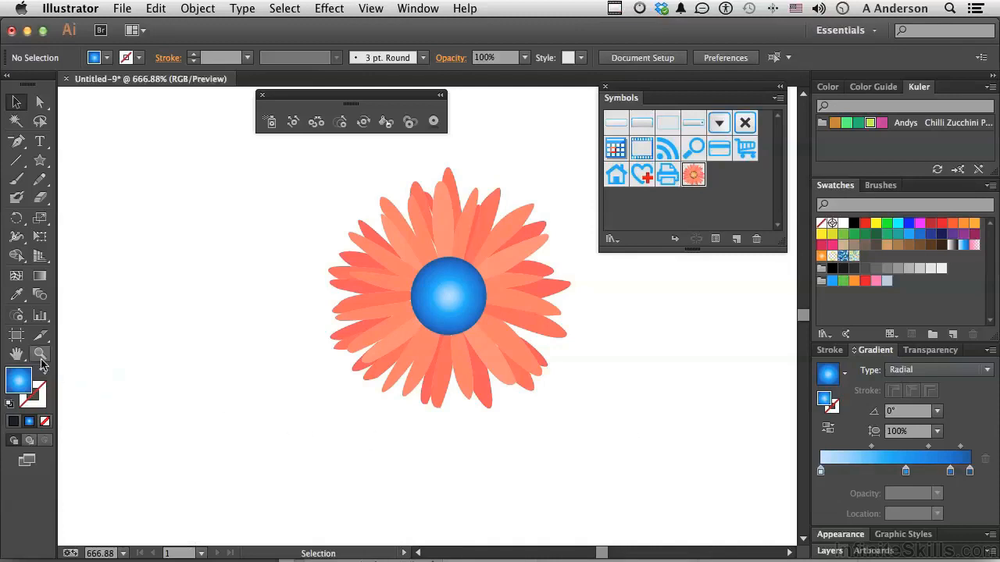
Step: Select the whole modified flower and enlarge it to about one and a half times its size, then deselect it
double_click(17, 354)
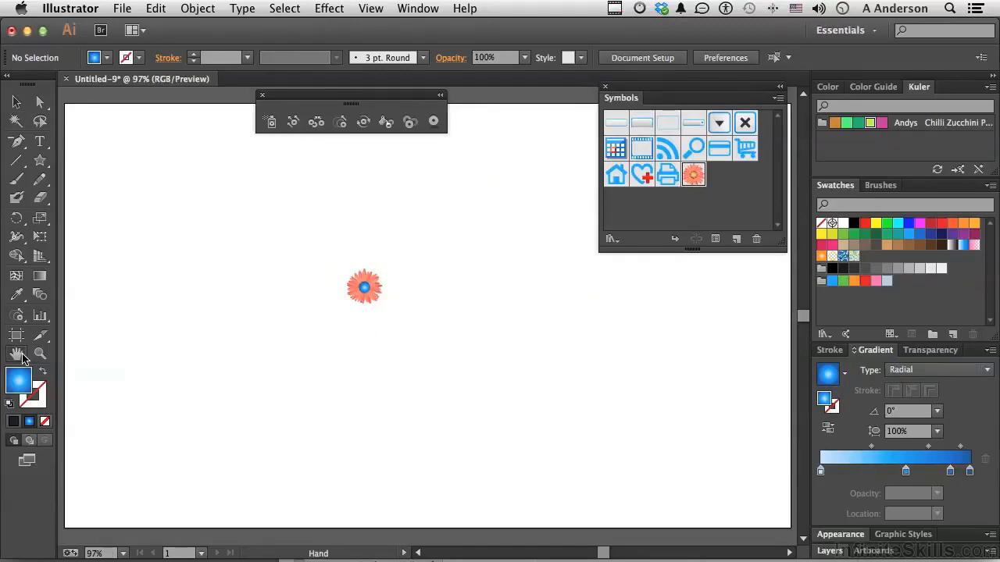
left_click(16, 102)
left_click_drag(333, 258, 405, 327)
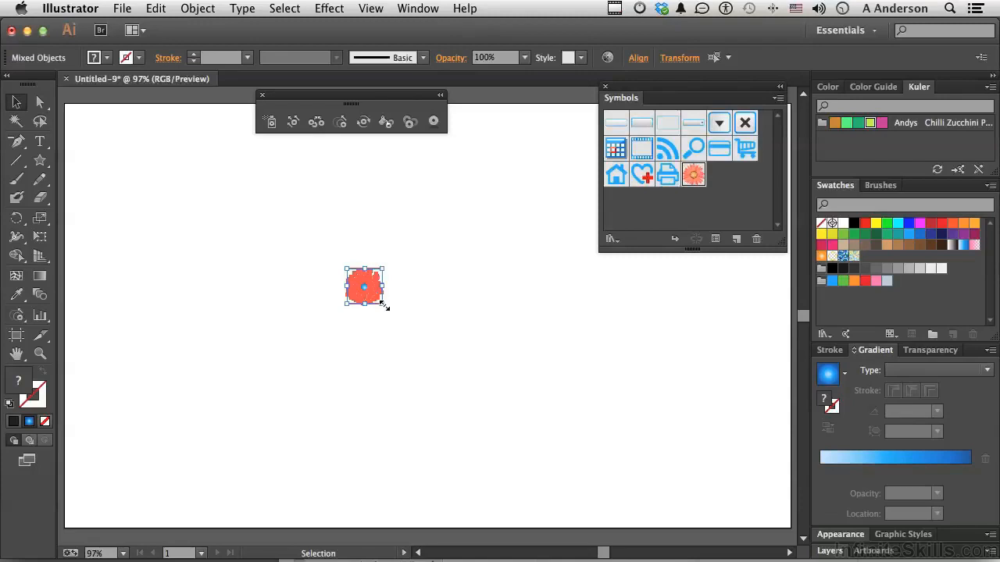
left_click_drag(385, 307, 403, 323)
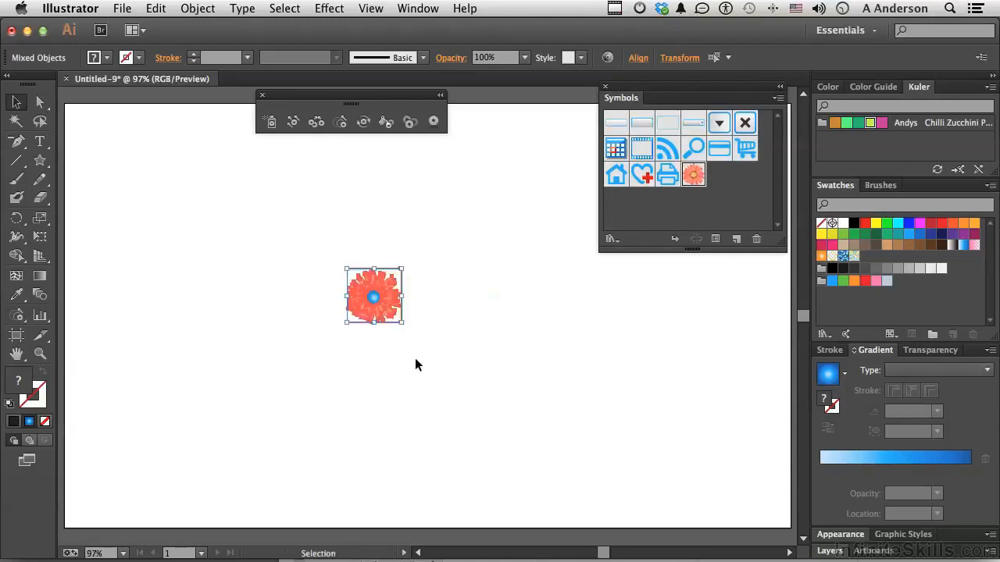
left_click(415, 357)
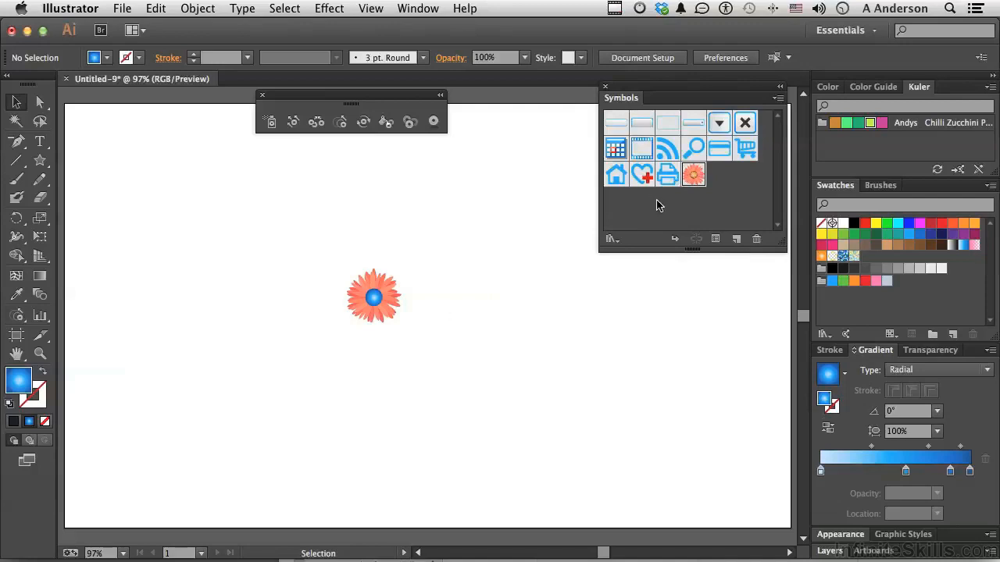
Step: Turn the whole modified flower into a new symbol named New Flower with its type set to Graphic
left_click_drag(328, 251, 449, 357)
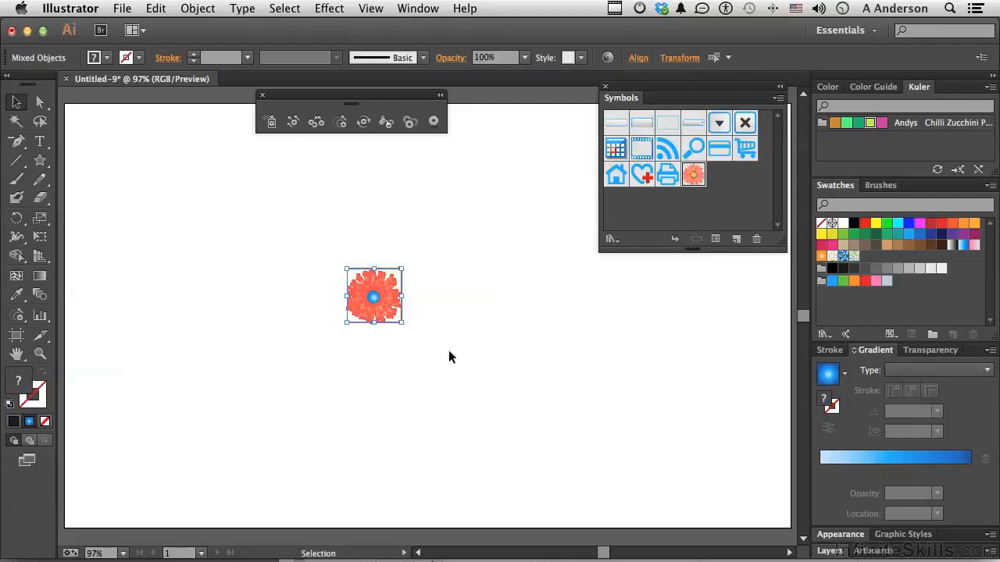
left_click_drag(382, 314, 726, 202)
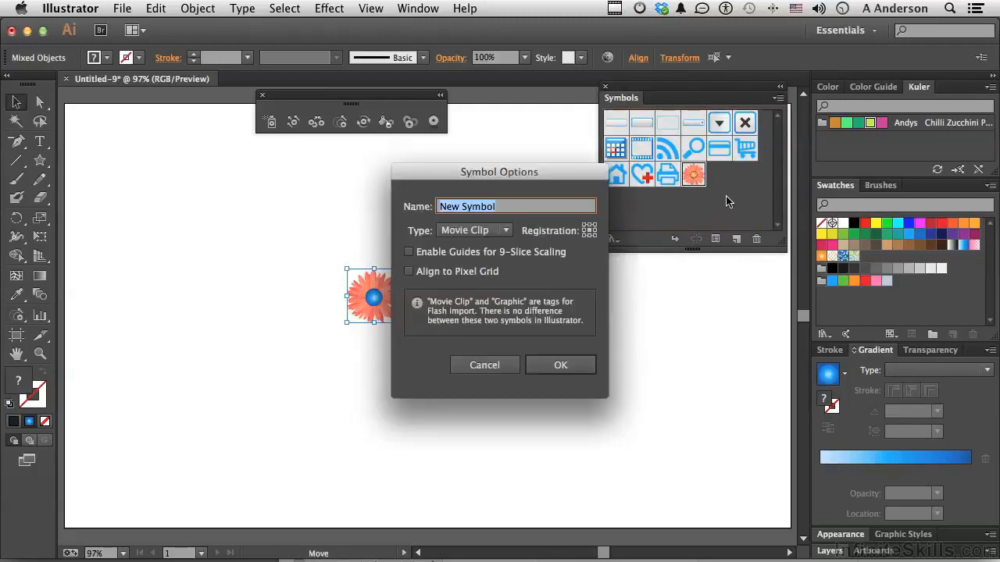
type("New Flower")
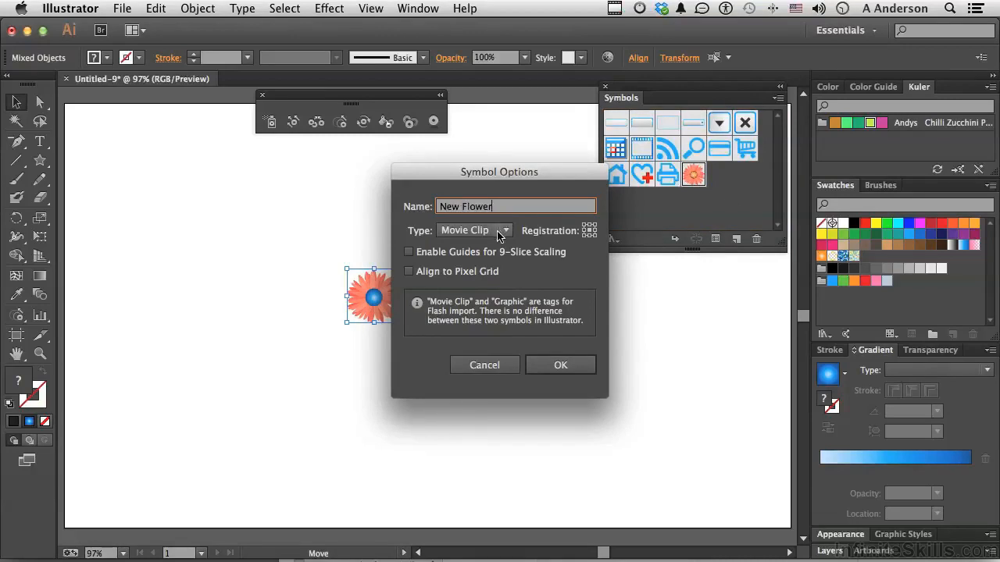
left_click(497, 232)
left_click(492, 266)
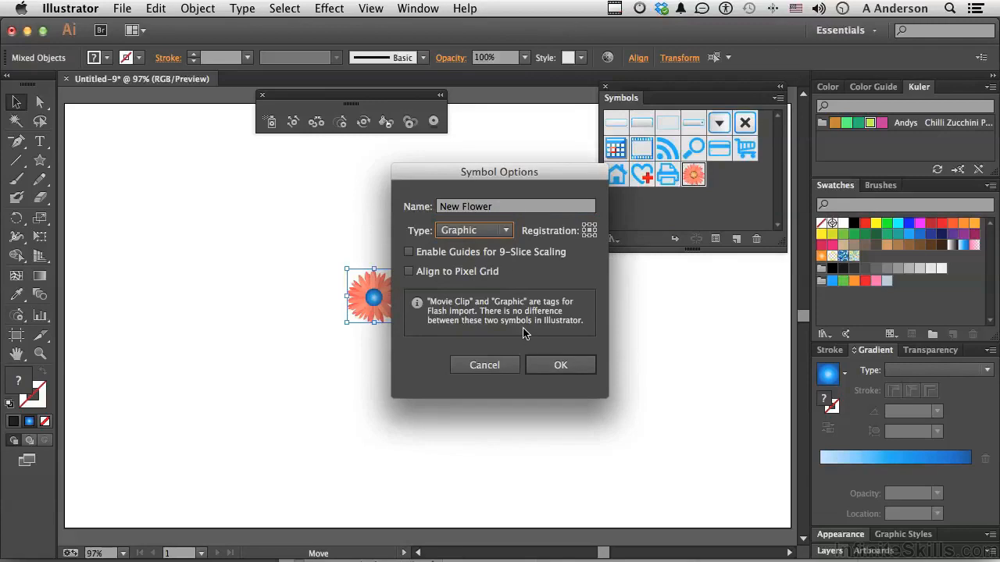
left_click(561, 367)
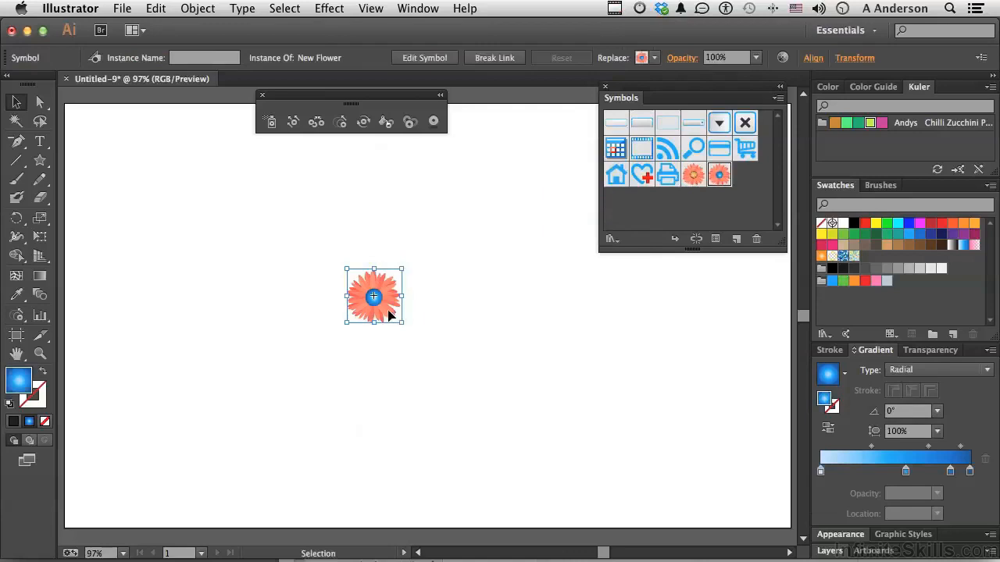
Step: Delete the flower instance from the artboard and spray a dense set of New Flower symbols across the empty area with the Symbol Sprayer
key("Delete")
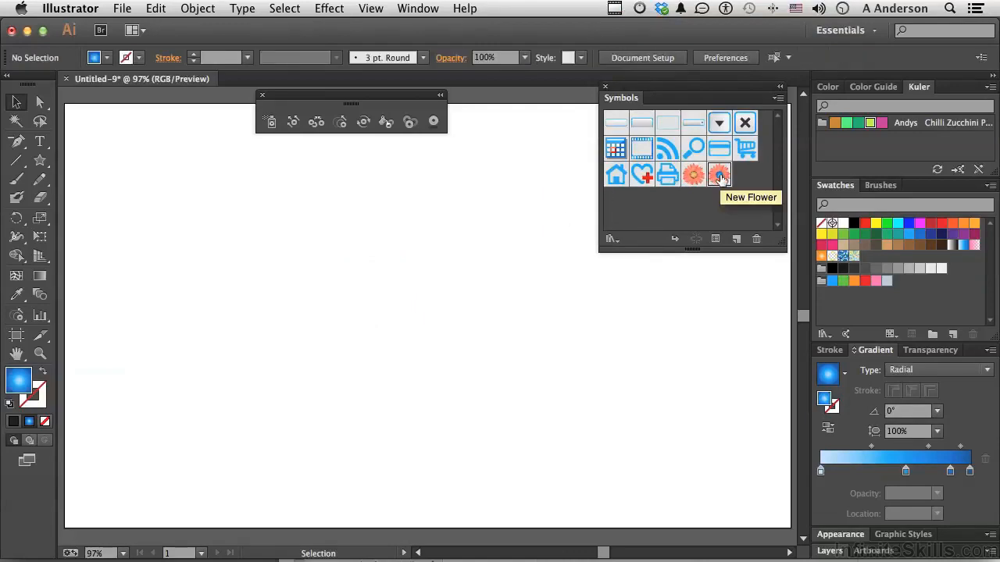
left_click(270, 123)
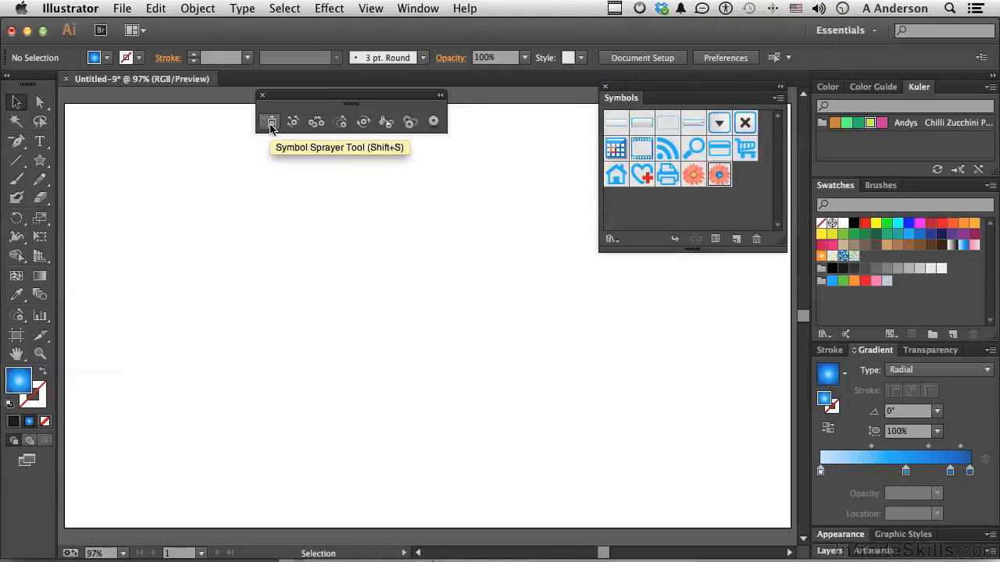
left_click(270, 123)
mouse_move(263, 314)
left_mouse_down()
mouse_move(309, 330)
mouse_move(399, 256)
mouse_move(333, 248)
mouse_move(367, 259)
mouse_move(366, 365)
mouse_move(527, 445)
mouse_move(542, 322)
mouse_move(247, 308)
mouse_move(409, 345)
mouse_move(296, 279)
mouse_move(305, 298)
mouse_move(289, 402)
mouse_move(429, 435)
mouse_move(551, 290)
mouse_move(479, 274)
left_mouse_up()
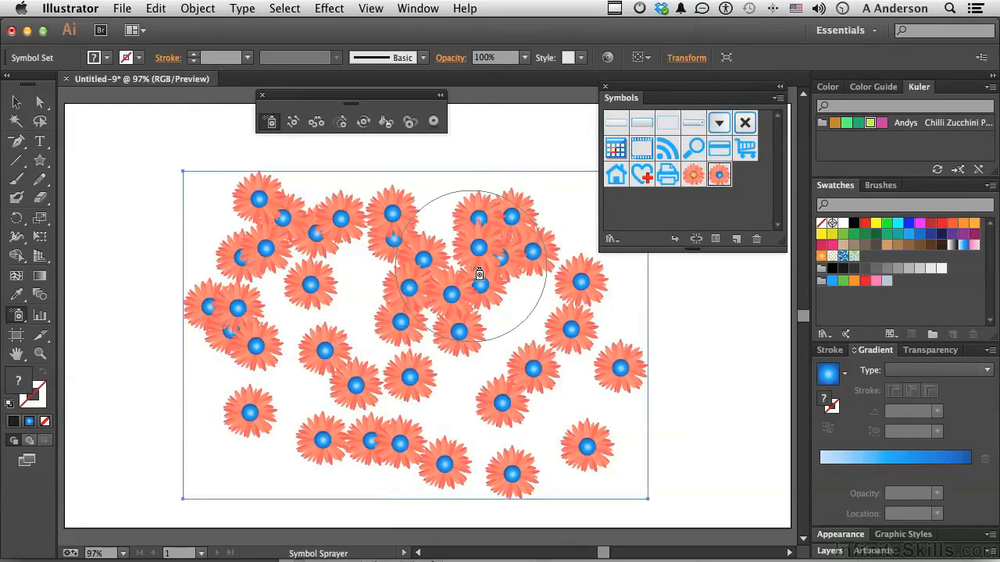